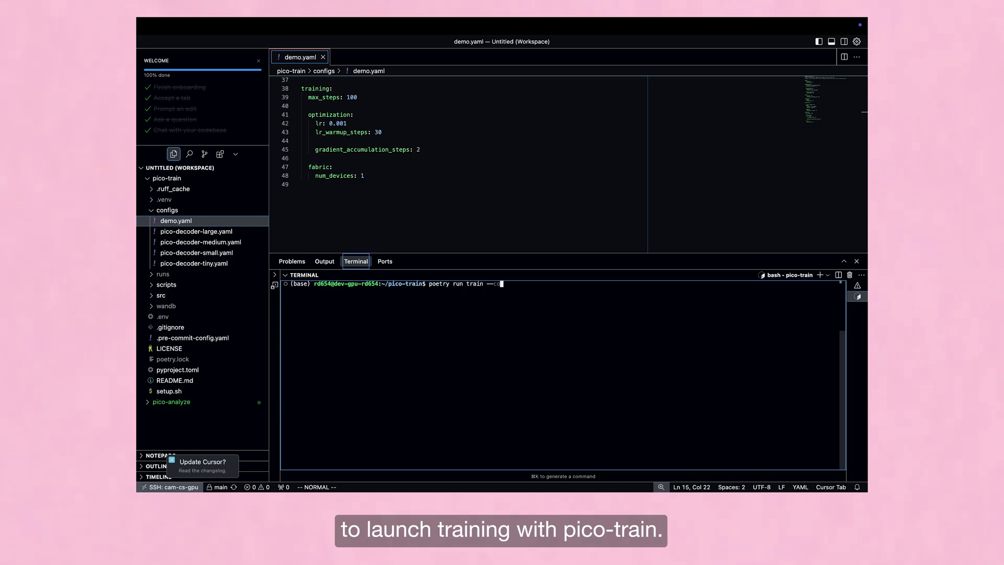
text(onfig_path configs/demo.yaml)
Step: Train pico-decoder with configs/demo.yaml, then expand the step_0, step_50, train_data and logs folders
key(Return)
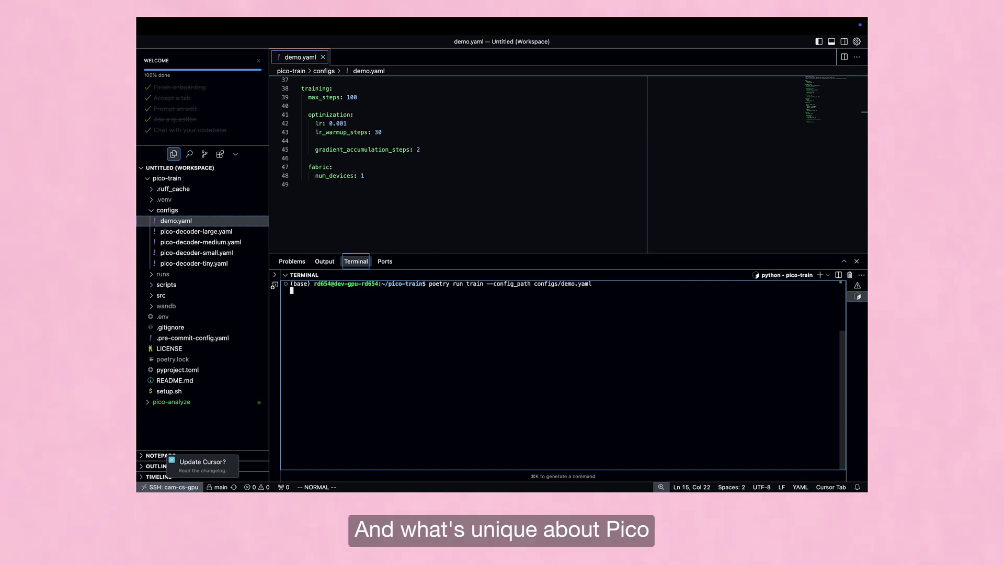
click(200, 275)
click(258, 319)
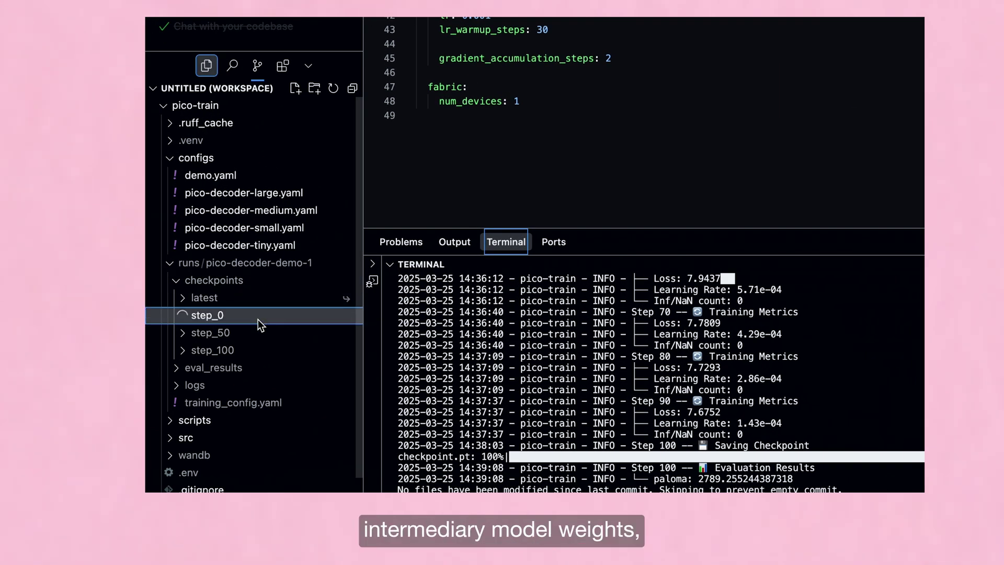
scroll(258, 322, down, 3)
click(255, 342)
click(255, 375)
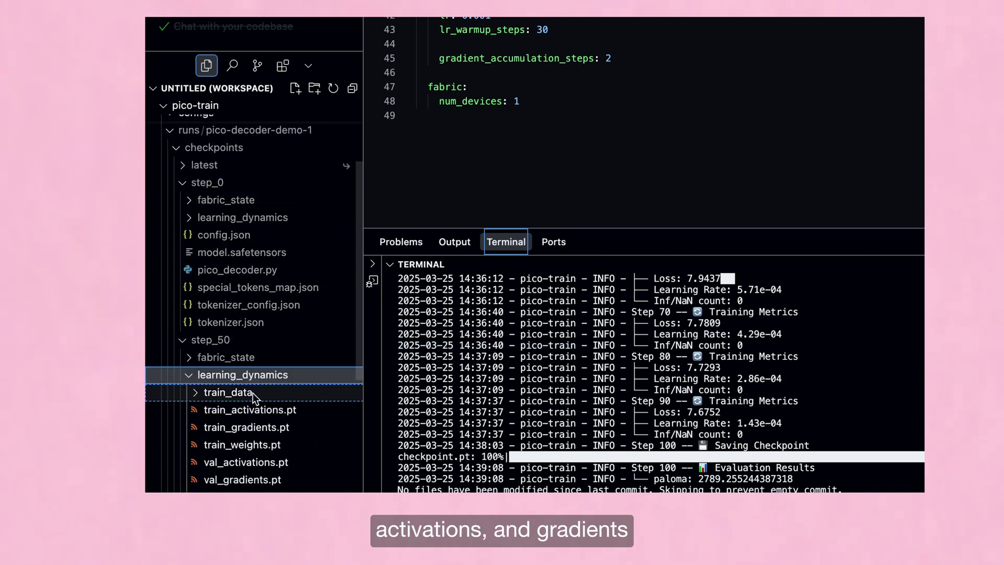
click(229, 393)
scroll(250, 370, down, 3)
click(209, 323)
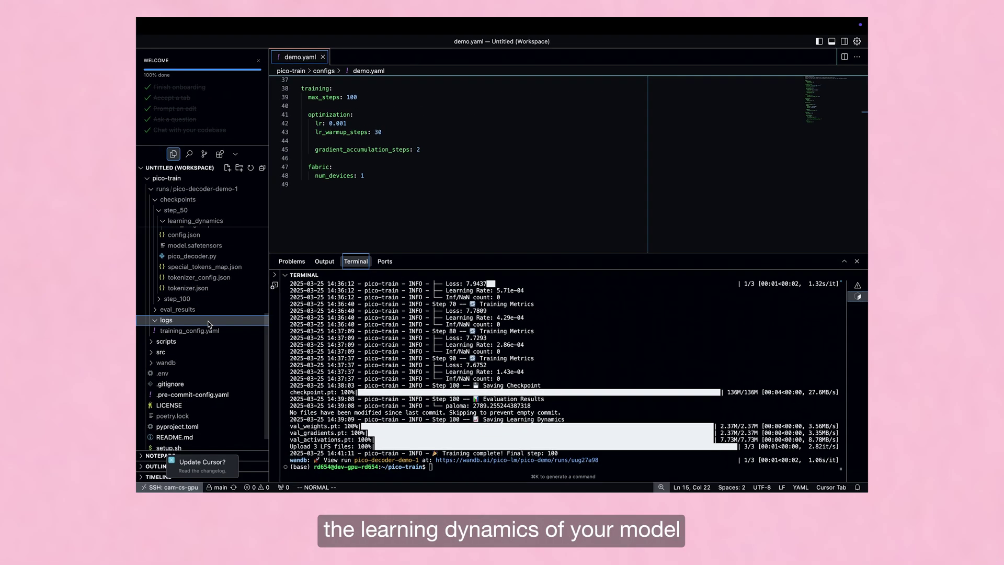
scroll(335, 181, down, 5)
scroll(336, 181, down, 3)
scroll(335, 180, down, 5)
scroll(335, 181, down, 5)
scroll(335, 180, down, 5)
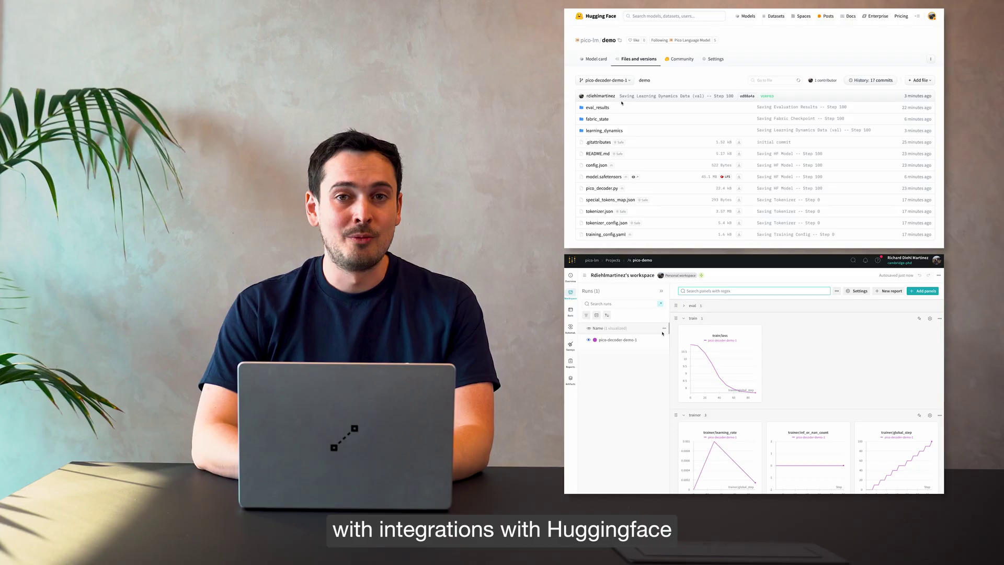
Step: Expand the eval metric charts in the W&B pico-demo workspace
click(685, 306)
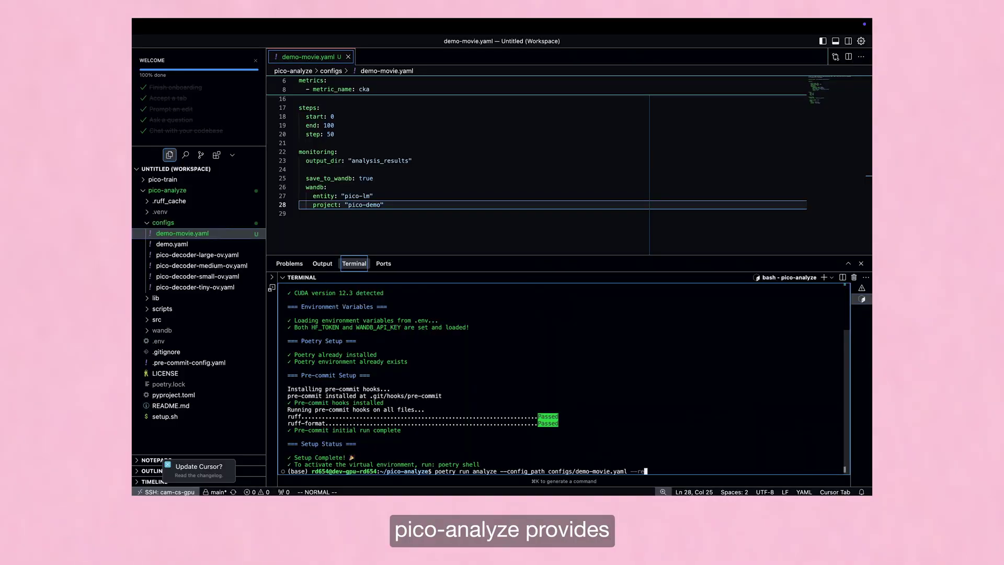
Step: Run pico-analyze with configs/demo-movie.yaml to compute layer 11 CKA across checkpoints
key(Return)
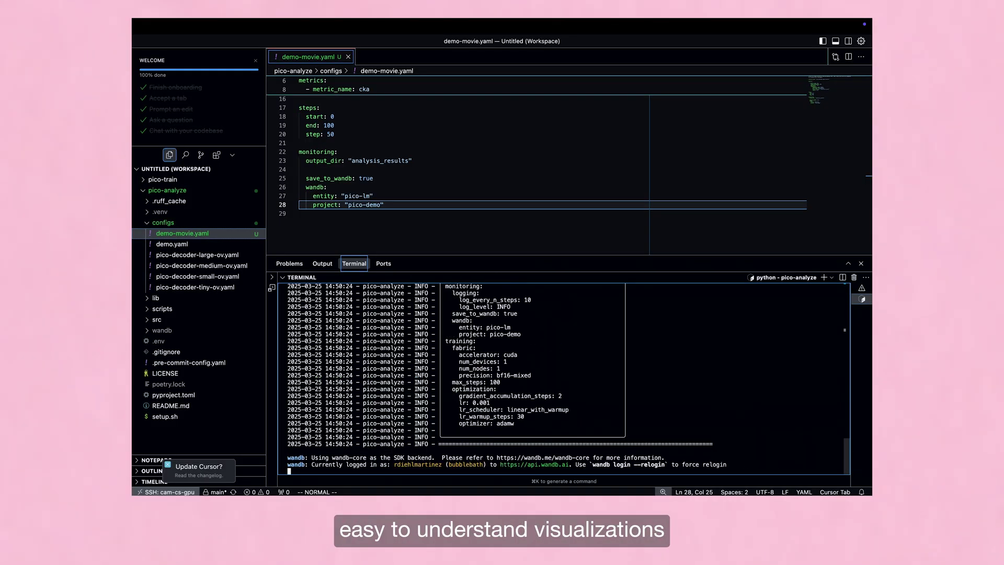